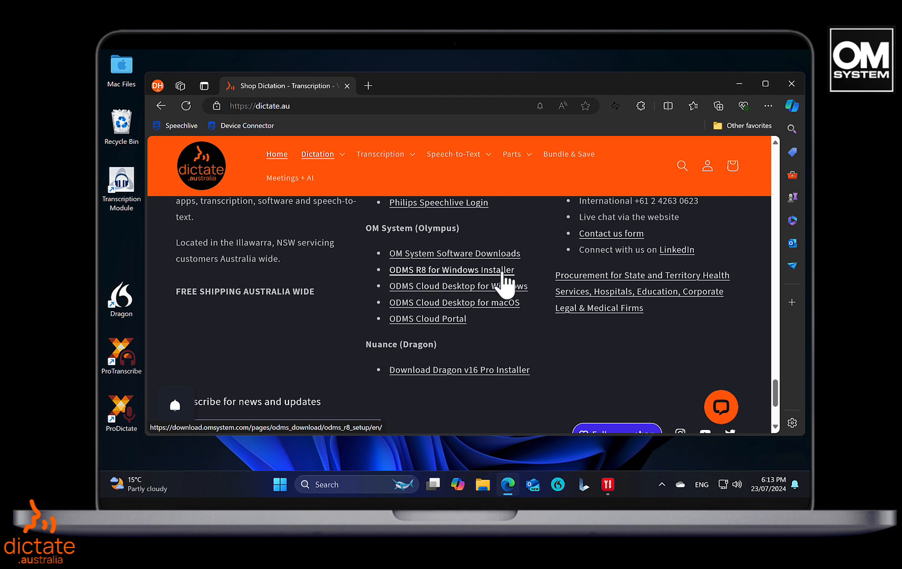
Step: Download ODMSR800Setup.exe from the ODMS R8 for Windows Installer page
click(502, 270)
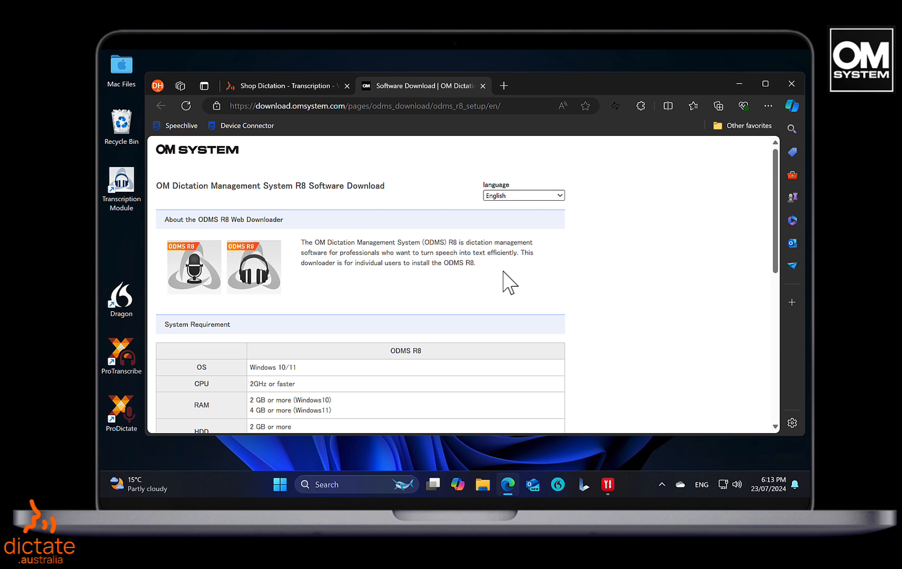
scroll(503, 272, down, 3)
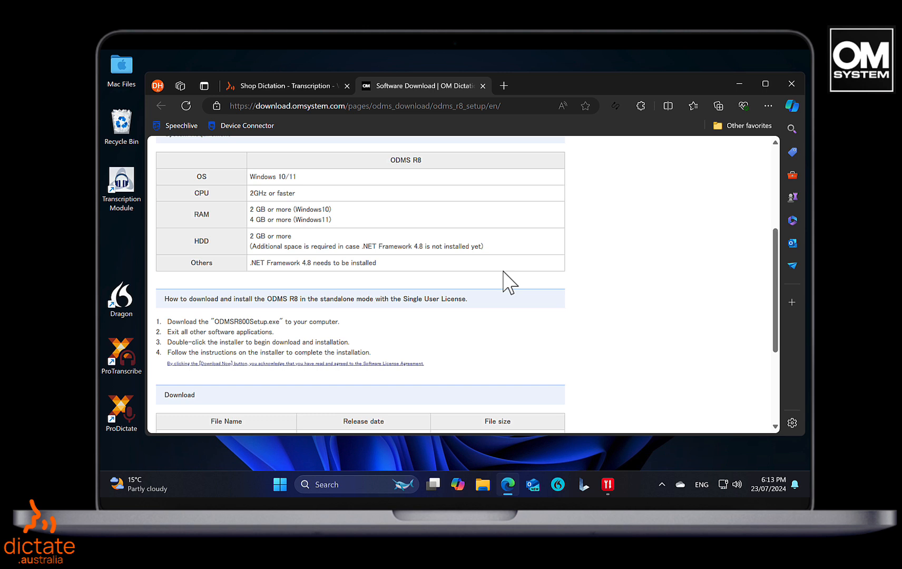
scroll(506, 232, down, 3)
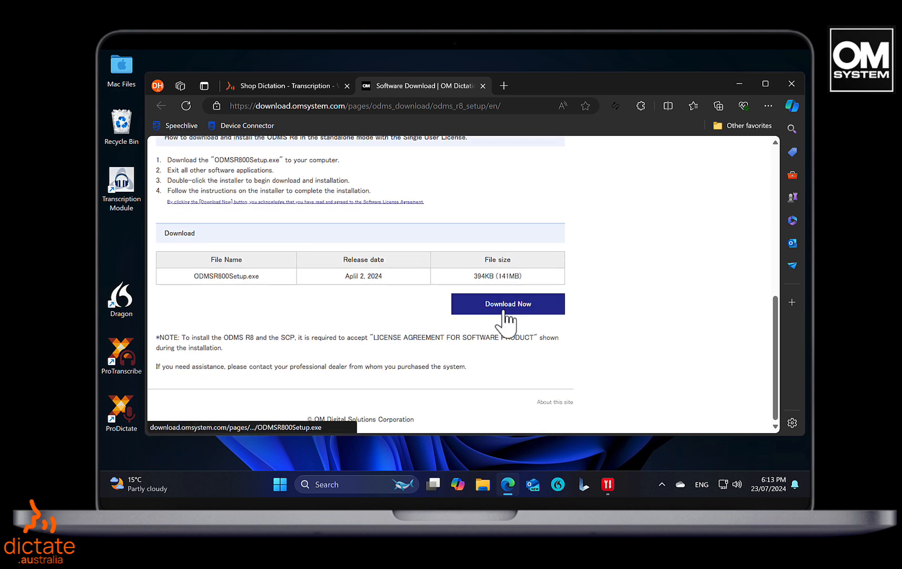
click(502, 312)
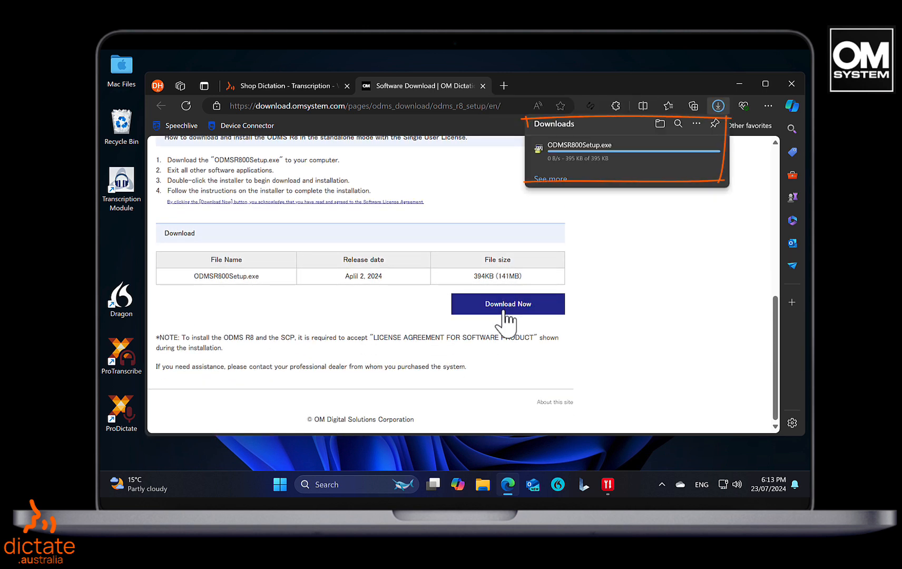
Step: Run ODMSR800Setup from the Downloads folder and allow it to make changes to the device
click(739, 84)
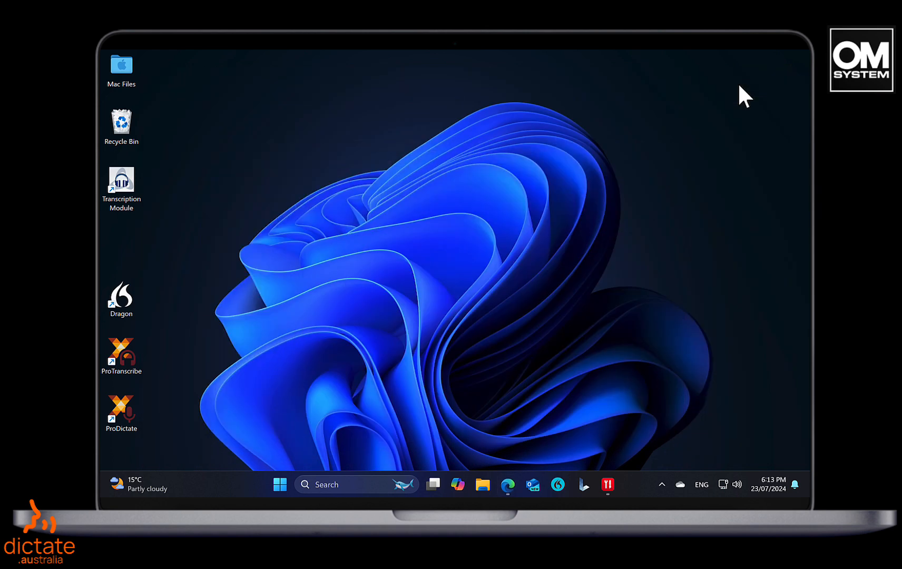
click(483, 484)
click(282, 260)
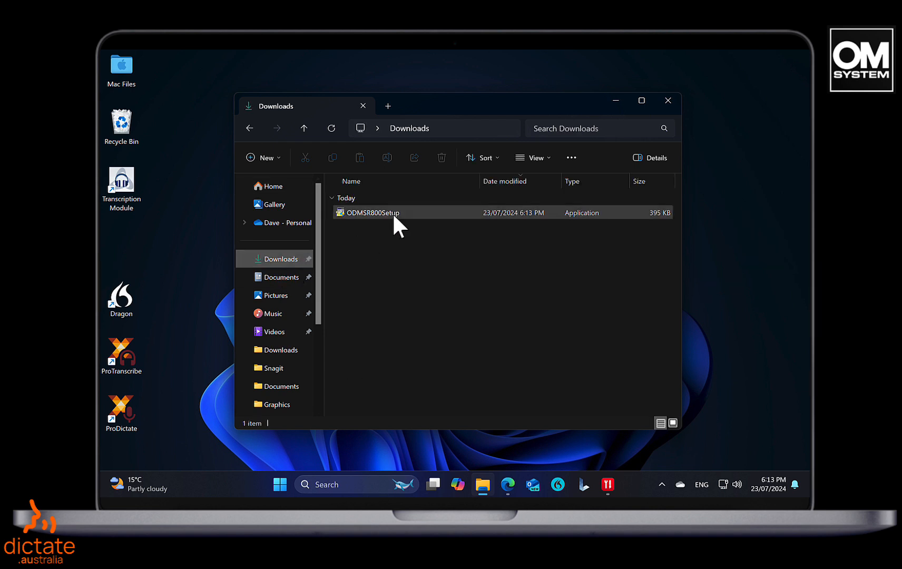
double_click(394, 215)
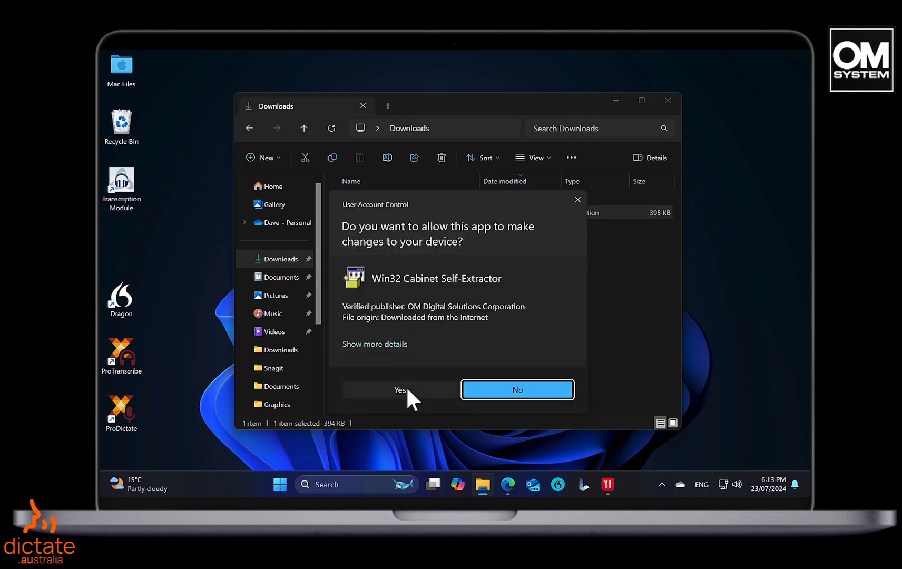
click(408, 389)
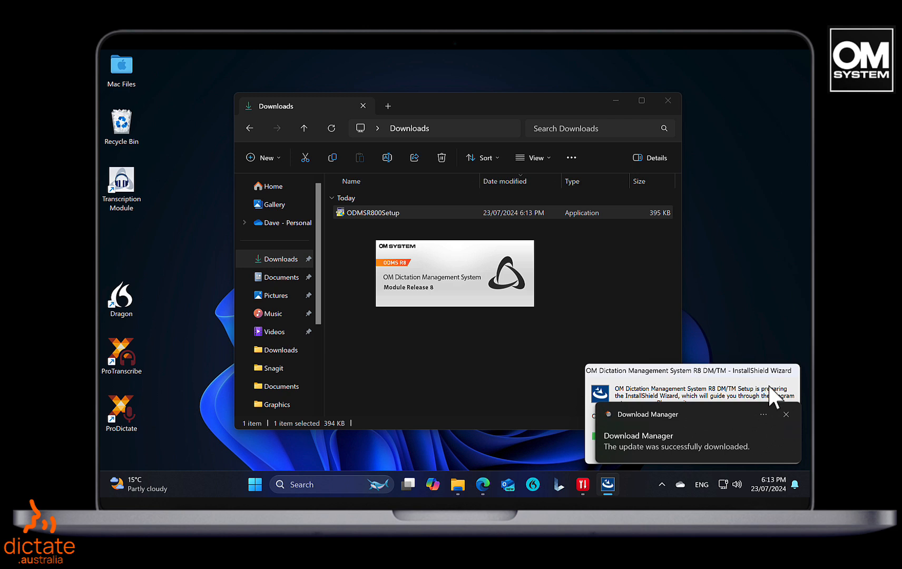
Step: Agree to upgrade OM Dictation Management System R8 DM/TM and minimize the Downloads window
click(784, 414)
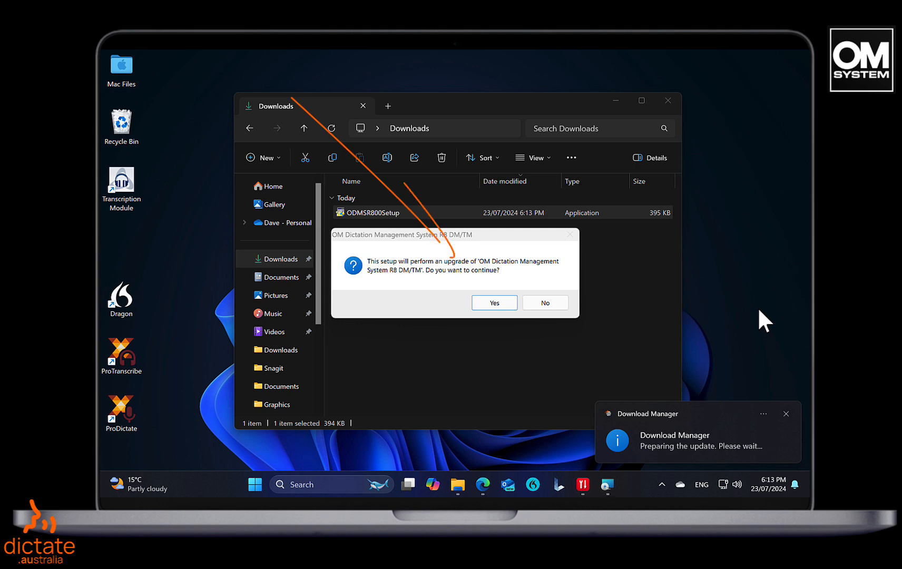
click(509, 305)
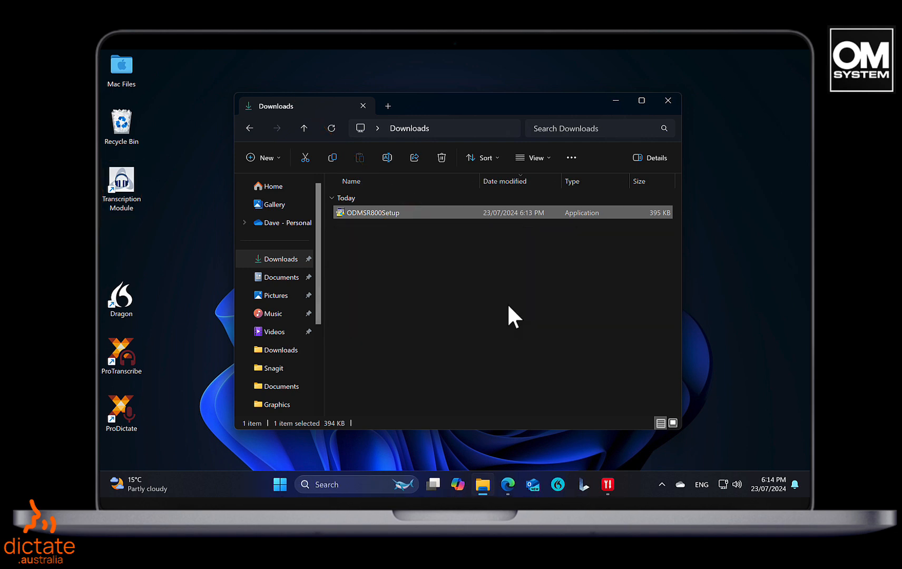
click(614, 103)
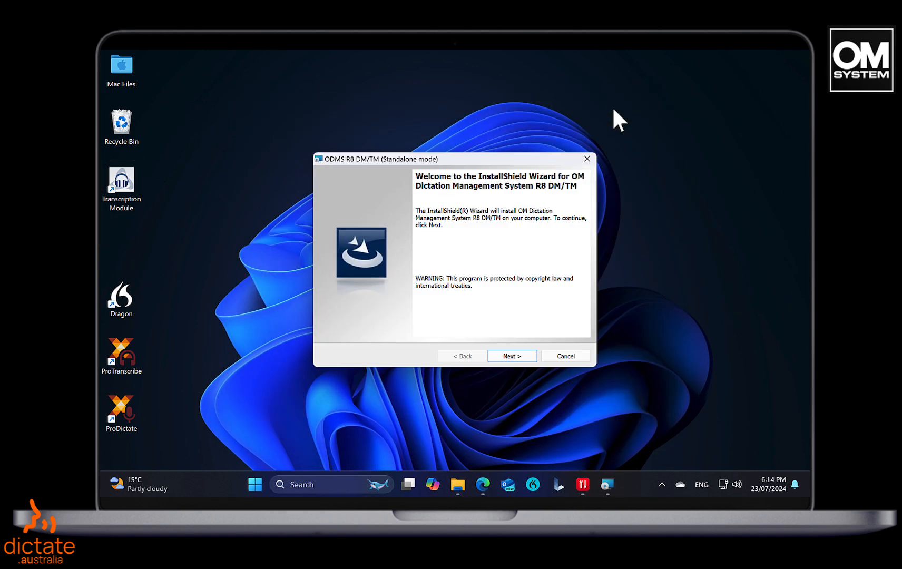
Step: Start the ODMS R8 DM/TM setup wizard and accept the terms of the license agreement
click(521, 356)
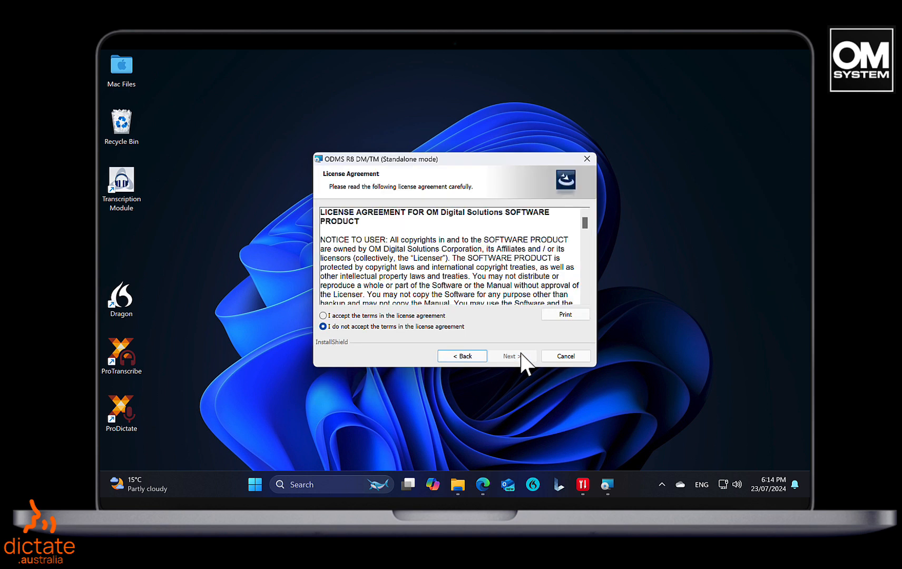
click(430, 317)
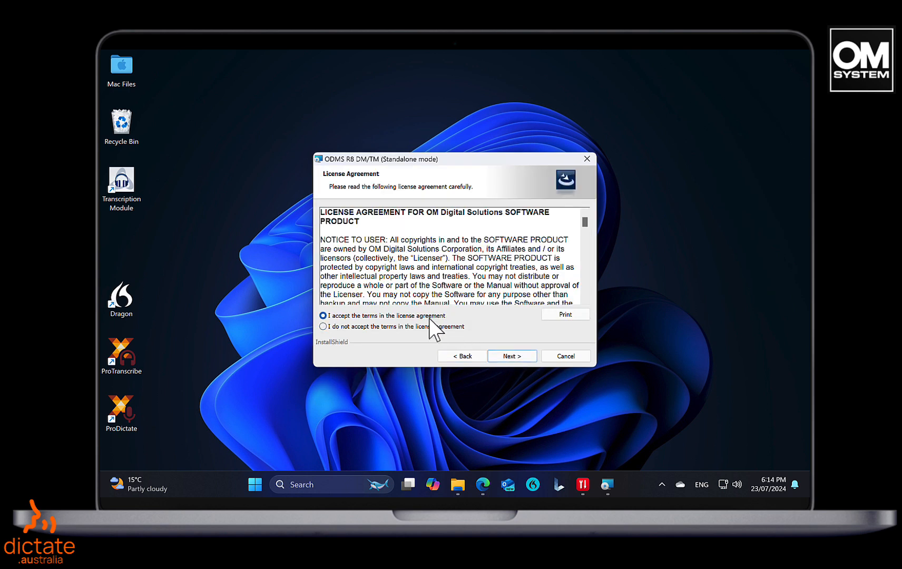
click(506, 357)
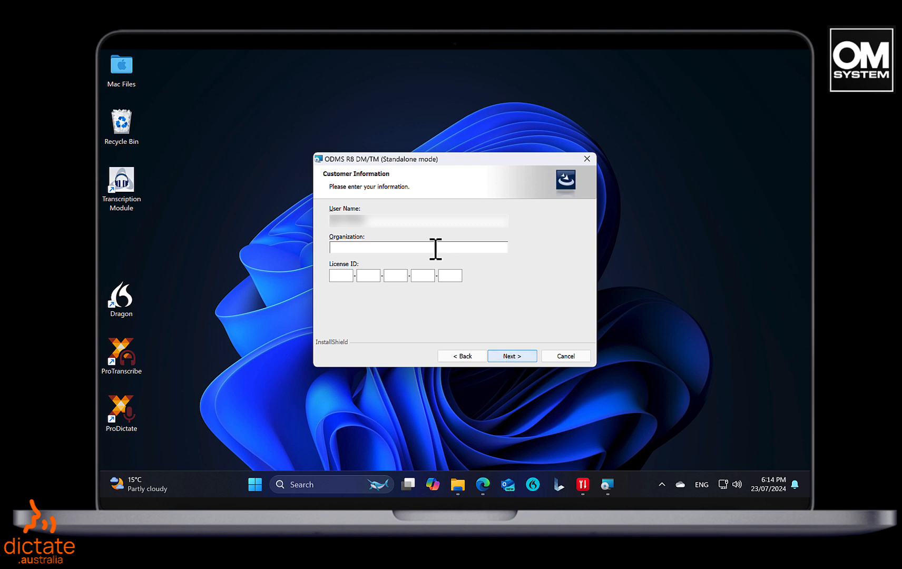
Step: Enter "Dictate Australia - dictate.au" as the organization in the customer information
text(Dic)
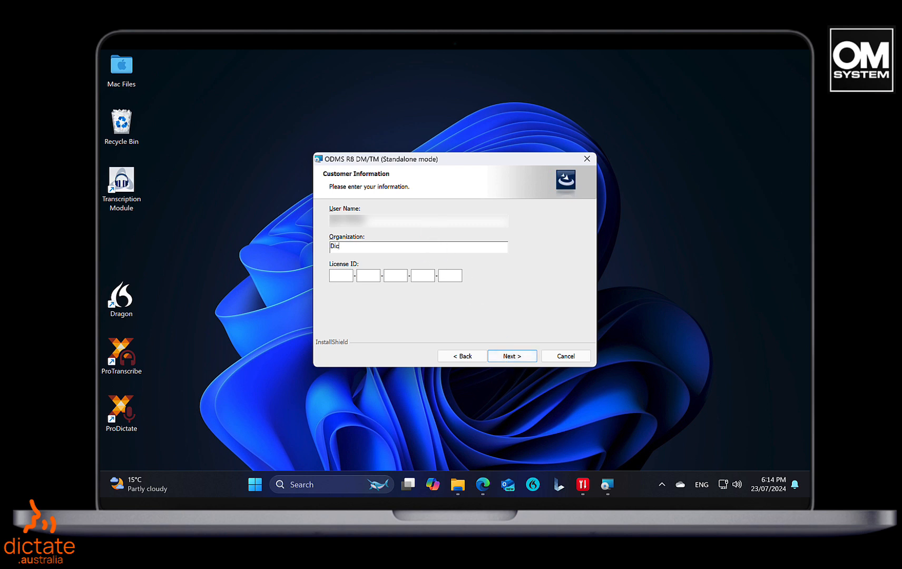
text(tate Au)
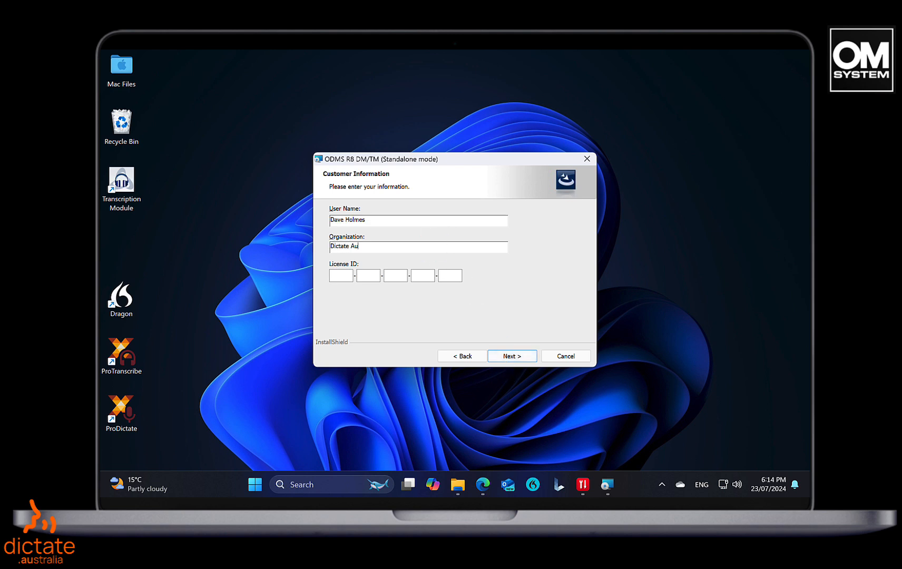
text(stralia)
text( - dicta)
text(te.au)
Step: Enter the Transcription Module license ID and agree to start that module's installation
text(RT8)
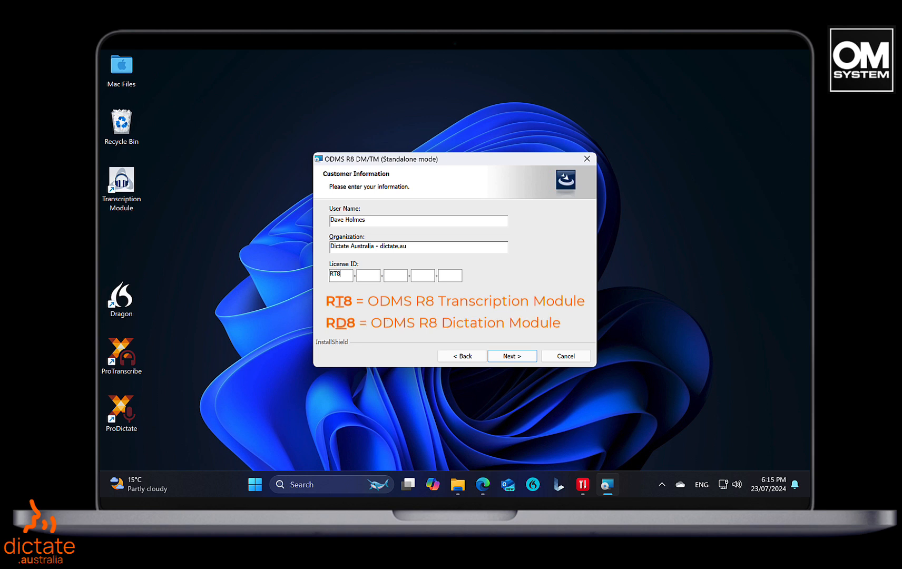
text(6****)
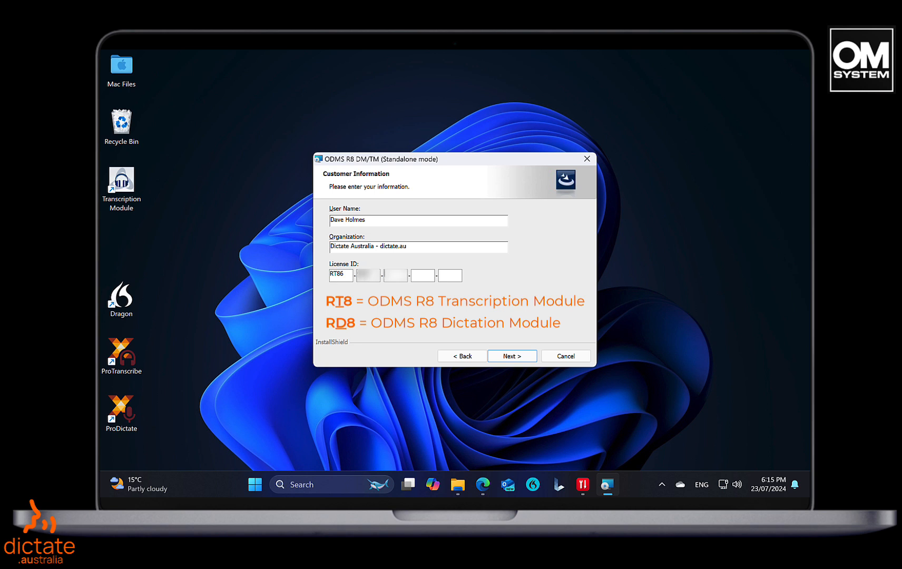
text(**********)
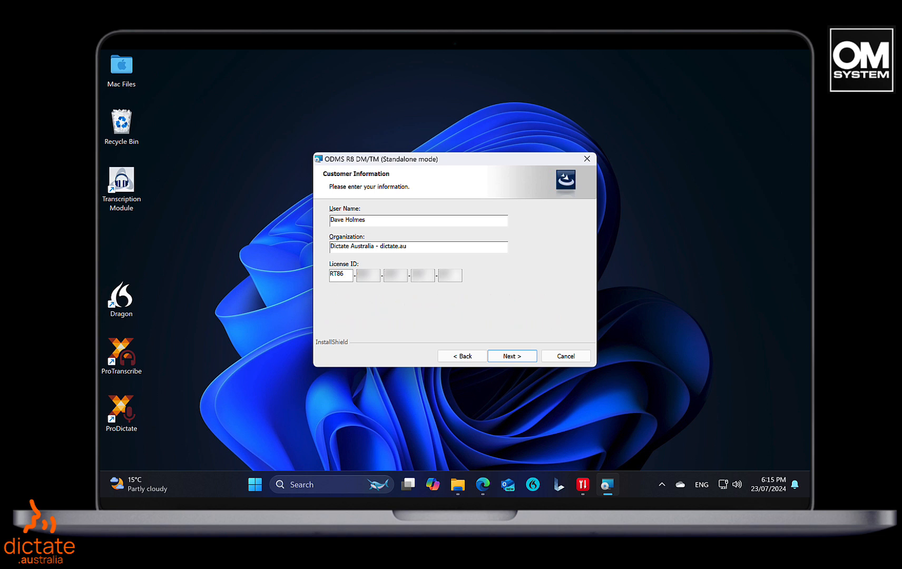
click(514, 357)
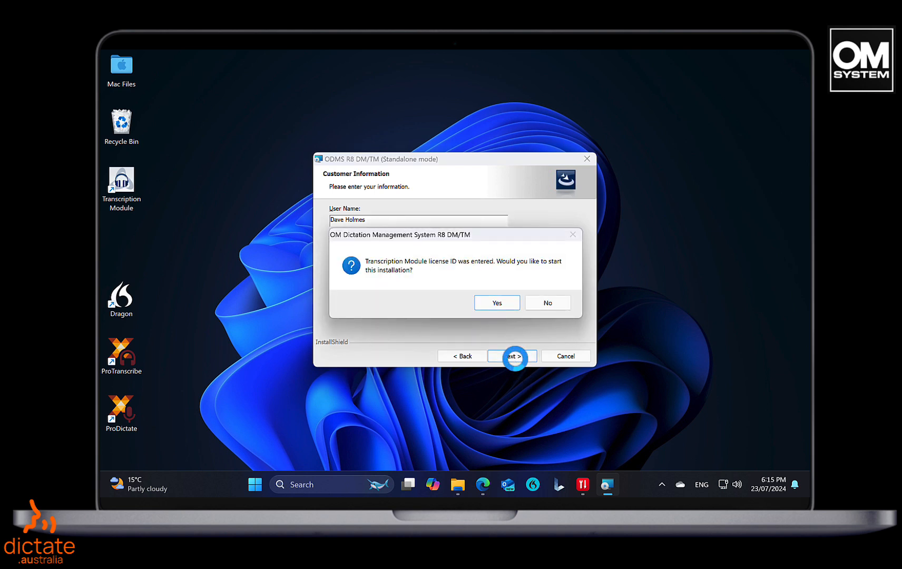
click(512, 307)
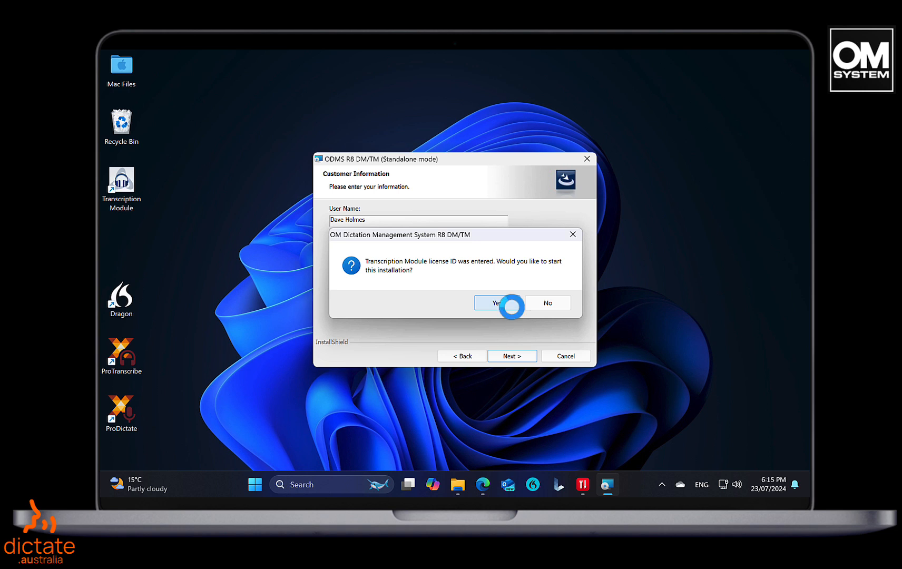
Step: Install the Transcription Module and finish the wizard with the option to launch ODMS now enabled
click(518, 356)
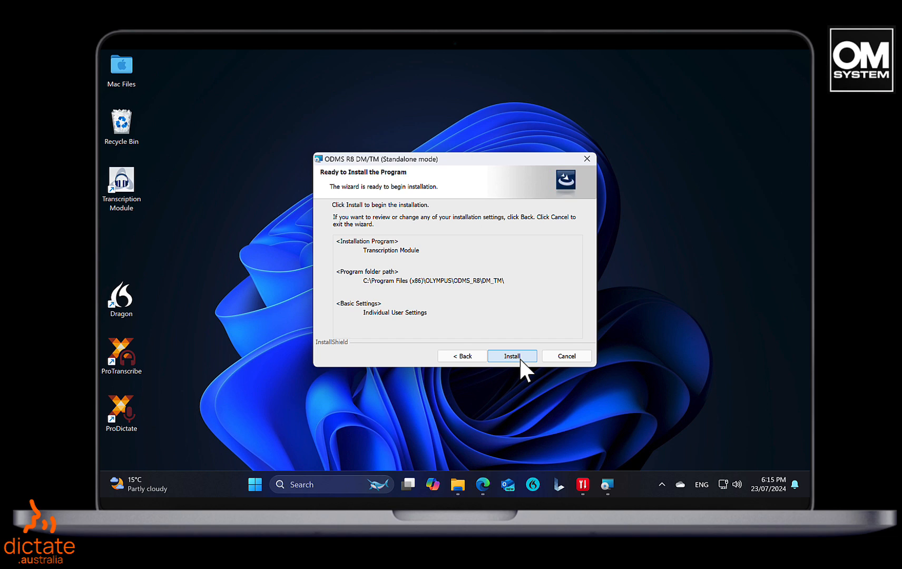
click(519, 357)
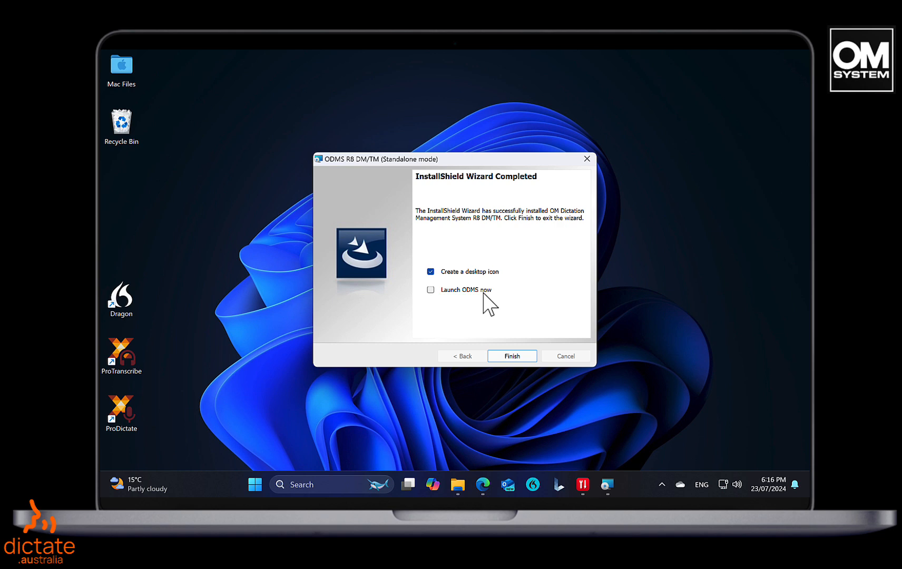
click(430, 290)
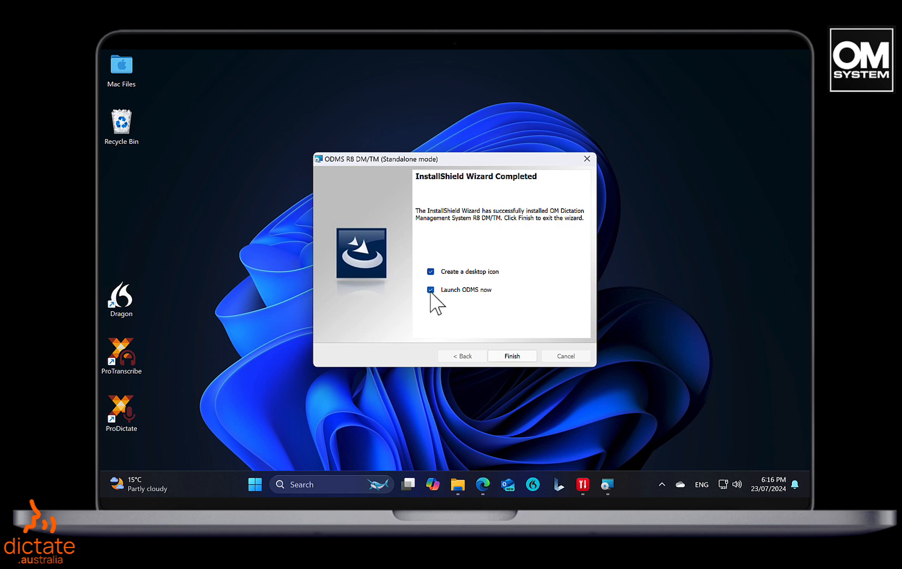
click(508, 350)
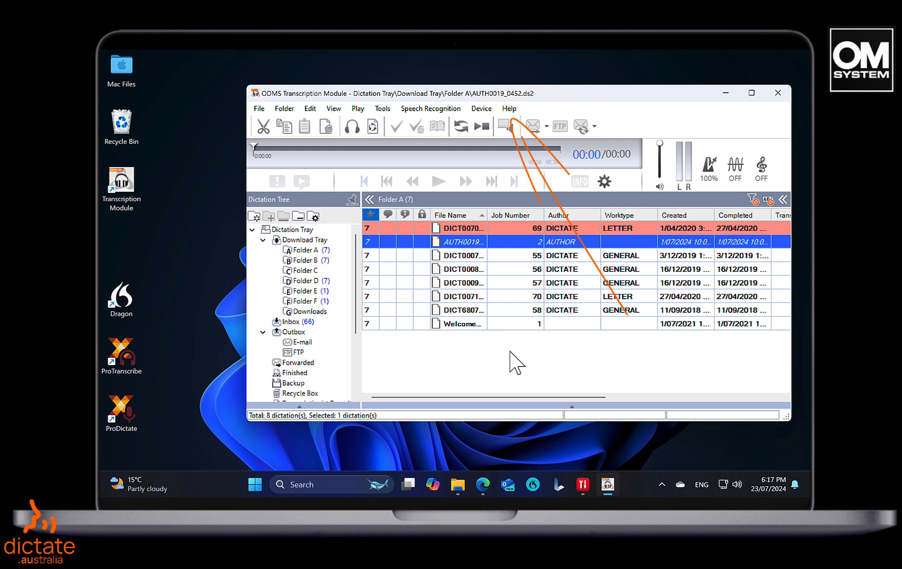
Step: Check the Transcription Module's version and license information, and close the program
click(512, 110)
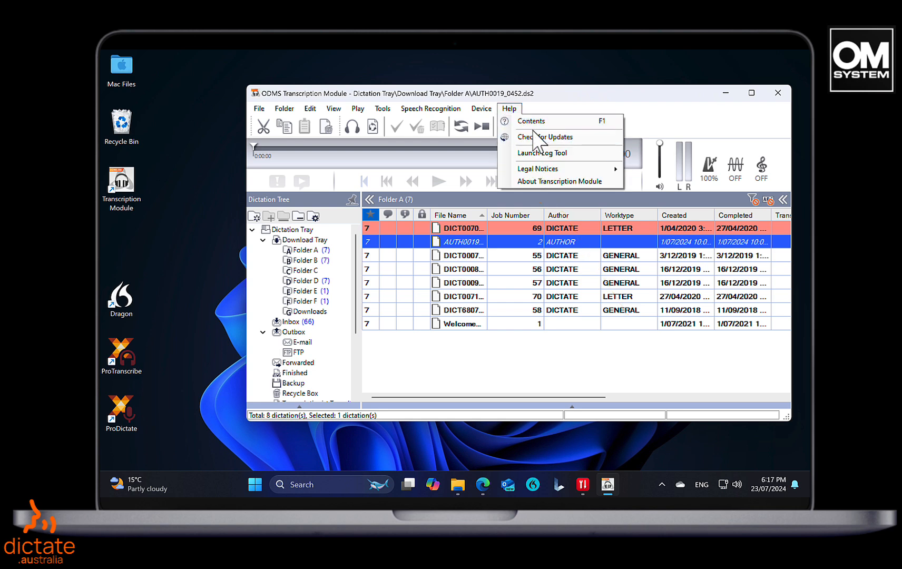
click(537, 176)
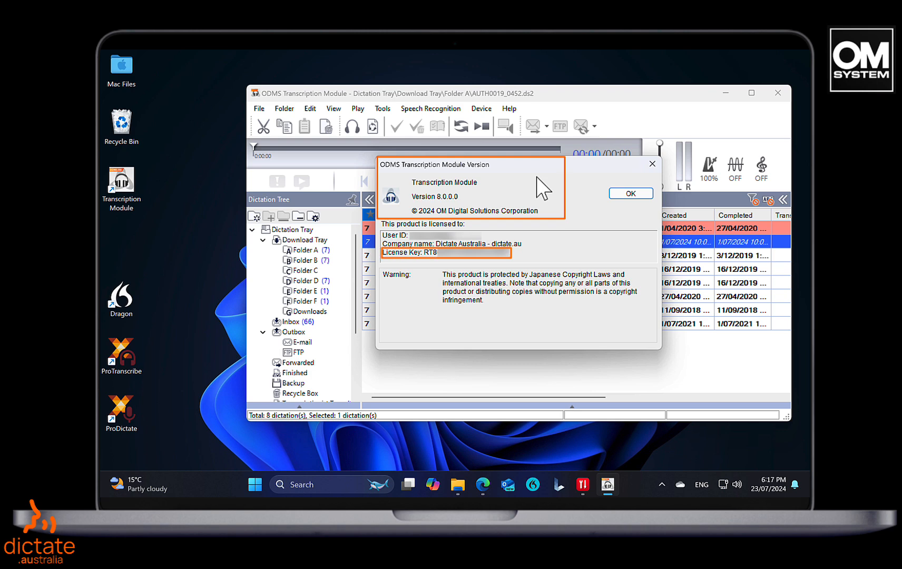
click(627, 197)
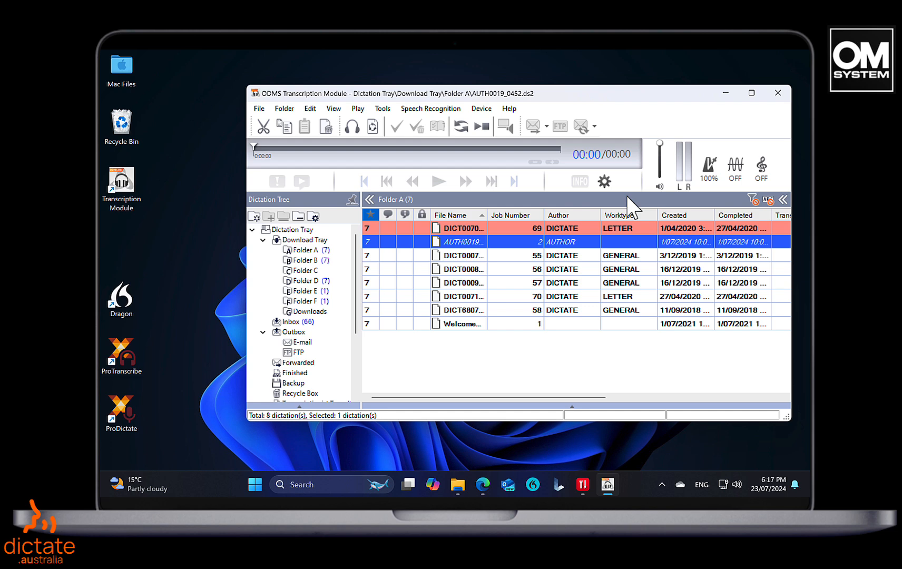
click(777, 93)
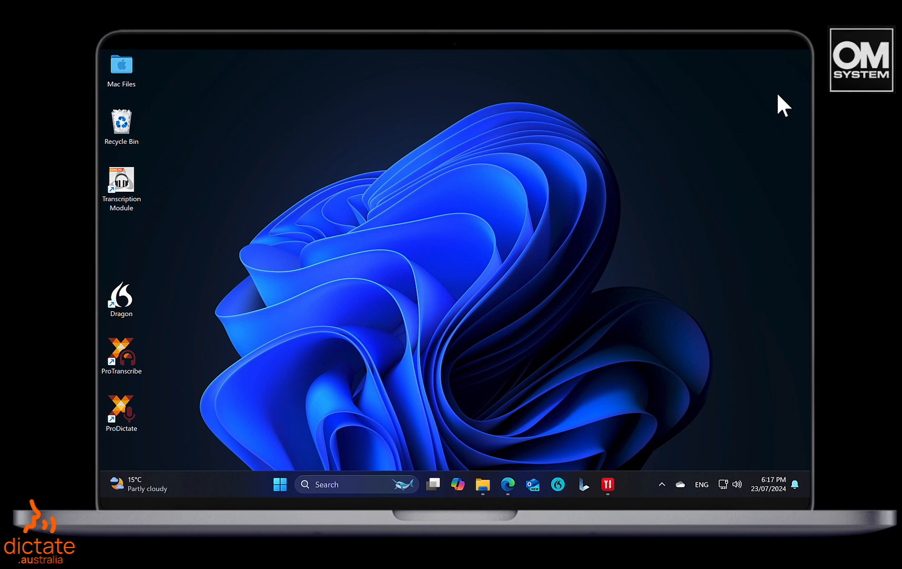